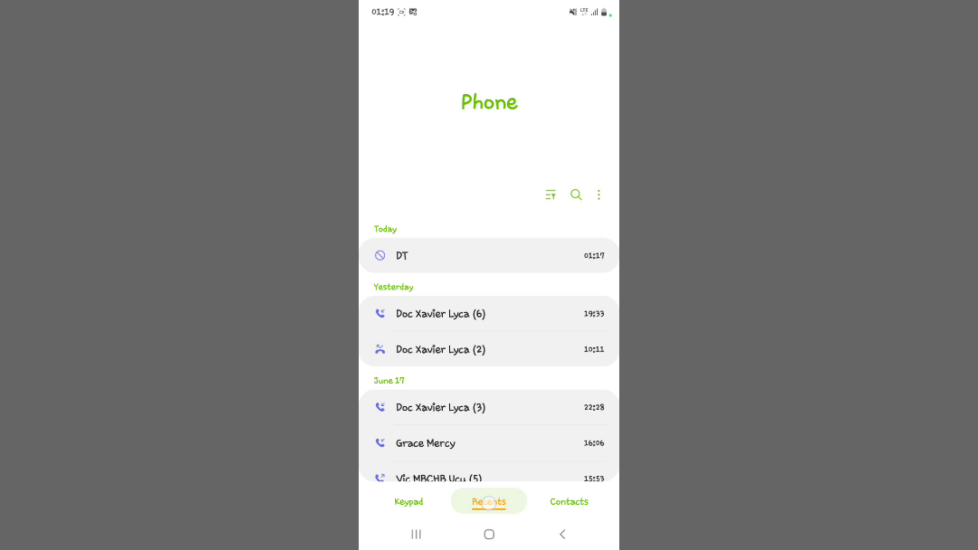
- Open the three-dot options menu on the Recents call log
{"action": "left_click", "coordinate": [599, 195]}
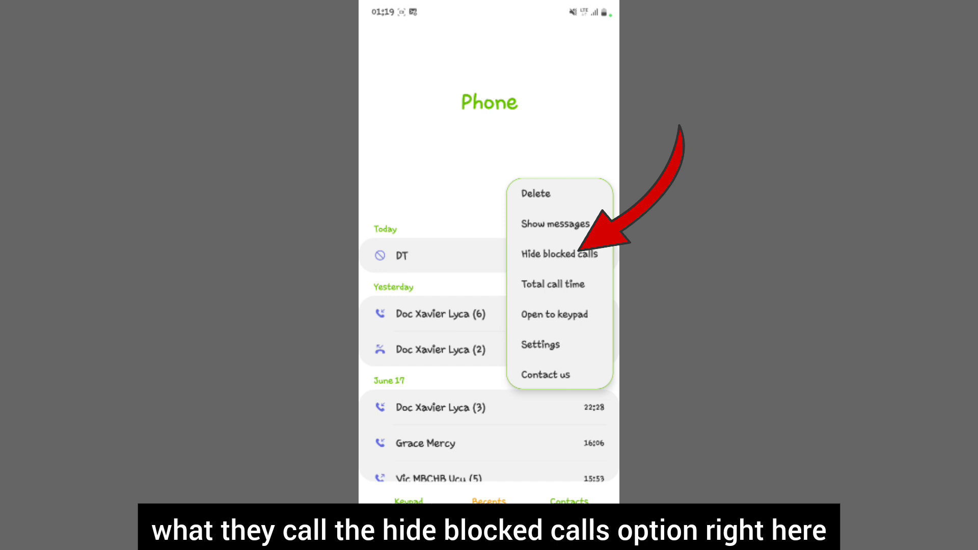
- Turn on Hide blocked calls so the blocked DT call leaves Recents
{"action": "left_click", "coordinate": [559, 254]}
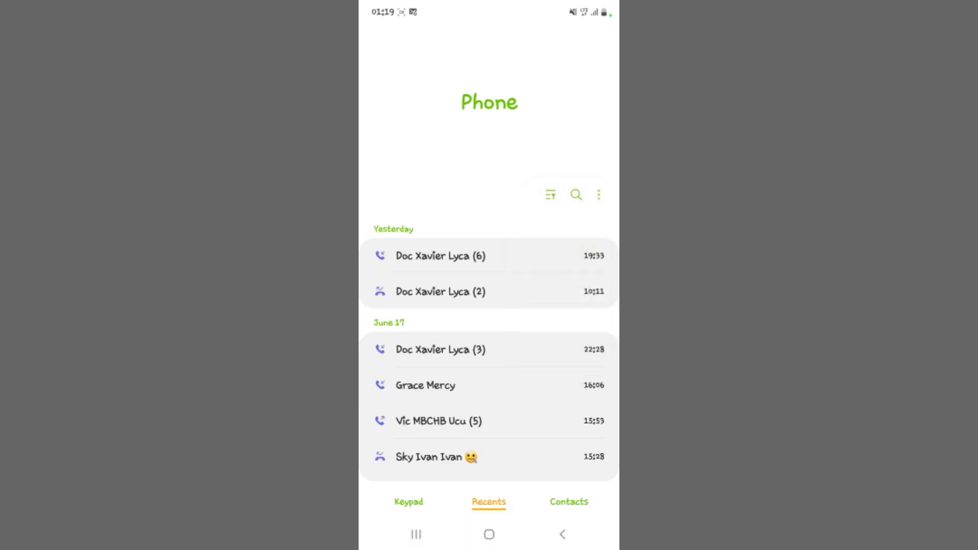